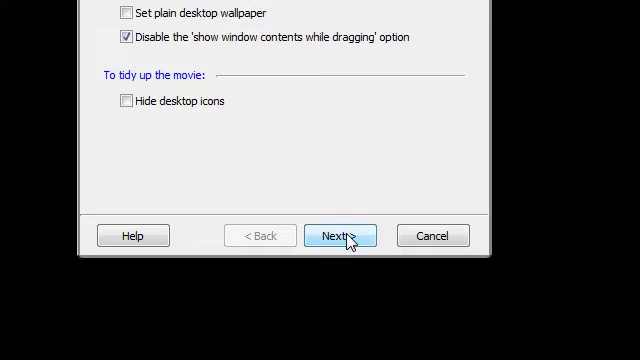
Accept the default display, sound, webcam, record mode and other options, and finish the recording setup
{"action": "left_click", "coordinate": [350, 239]}
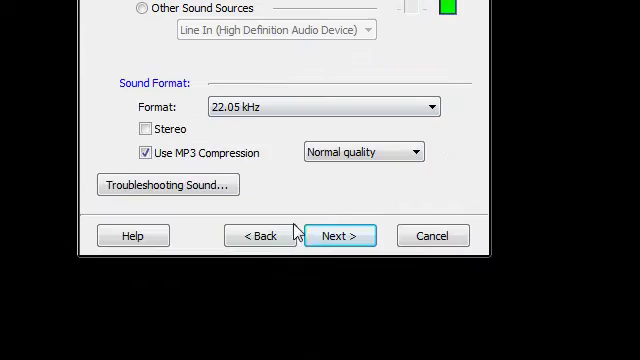
{"action": "left_click", "coordinate": [331, 236]}
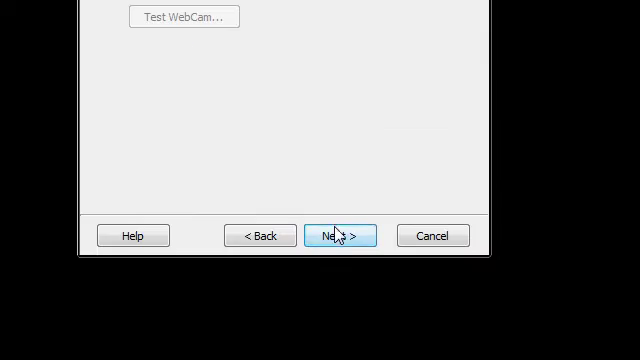
{"action": "left_click", "coordinate": [340, 236]}
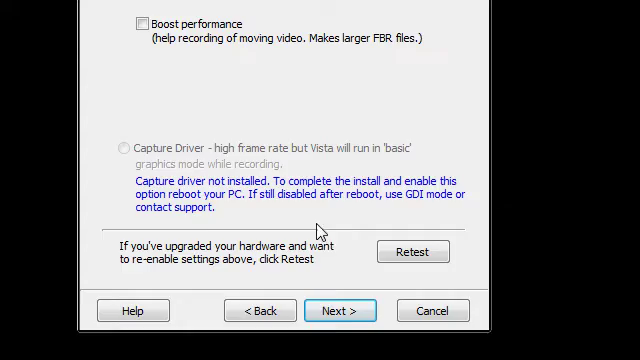
{"action": "left_click", "coordinate": [339, 236]}
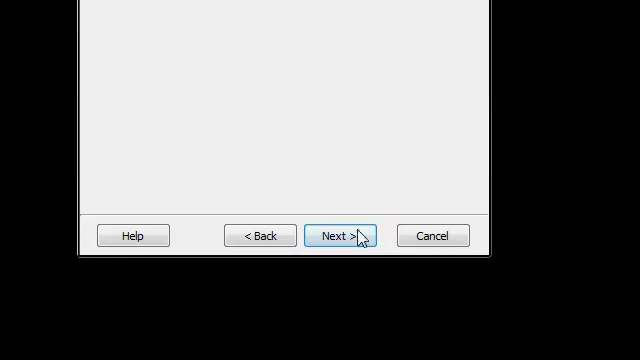
{"action": "left_click", "coordinate": [357, 236]}
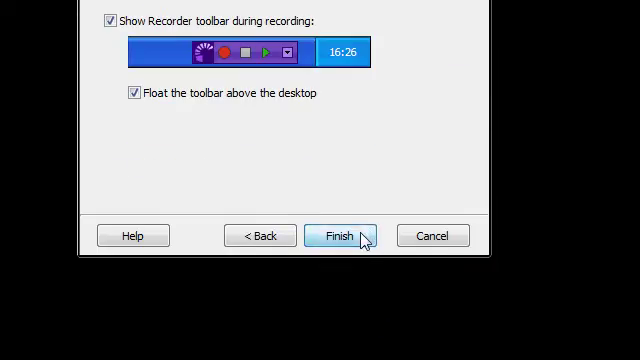
{"action": "left_click", "coordinate": [364, 240]}
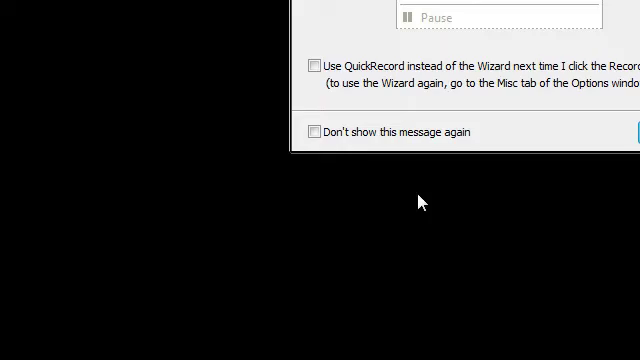
Dismiss the QuickRecord information message to start the full-screen recording
{"action": "left_click", "coordinate": [430, 208]}
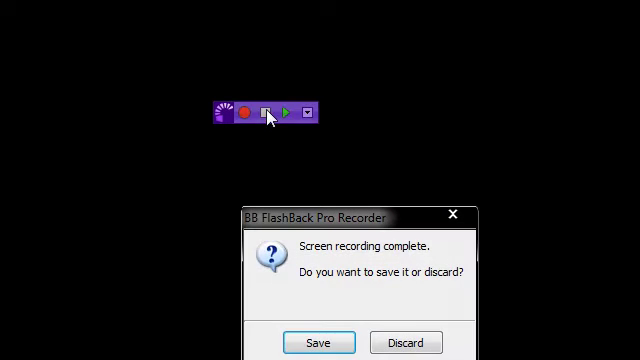
Choose Save in the 'Screen recording complete' dialog to keep the recording as 10secs
{"action": "left_click", "coordinate": [316, 267]}
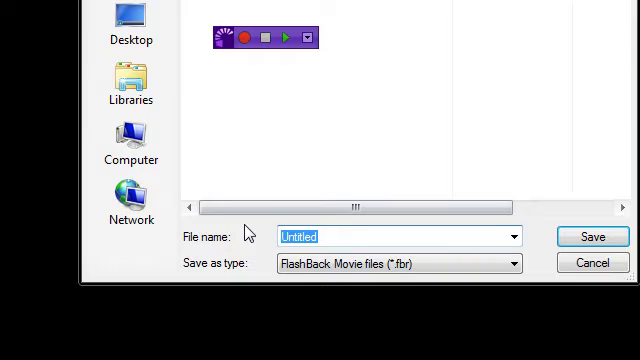
{"action": "type", "text": "10s"}
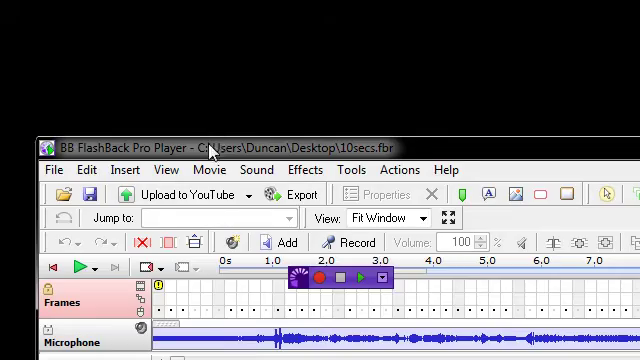
Move the BB FlashBack Pro Player window showing 10secs.fbr higher on screen
{"action": "left_click_drag", "start_coordinate": [210, 150], "coordinate": [210, 96]}
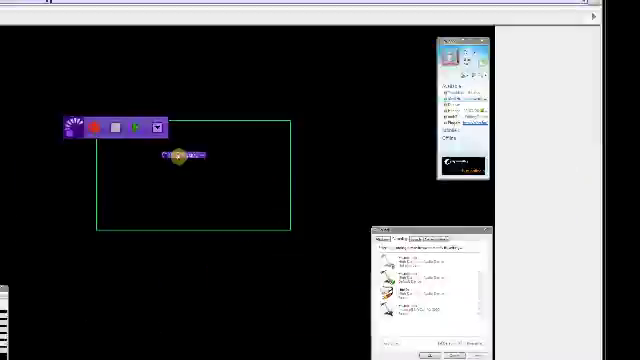